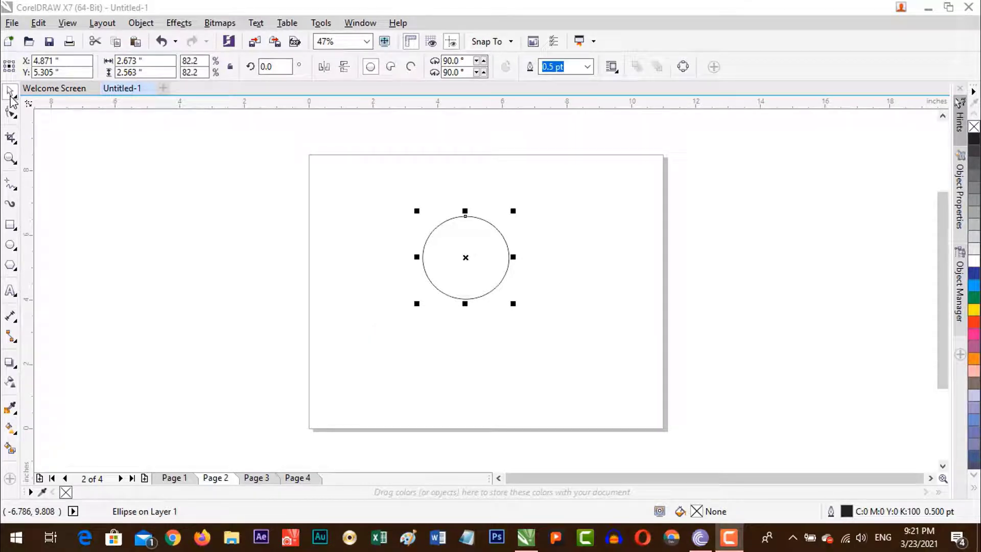
- Move the circle freehand toward the page's right side, then back to about X 5.38, Y 5.24 inches
key(space)
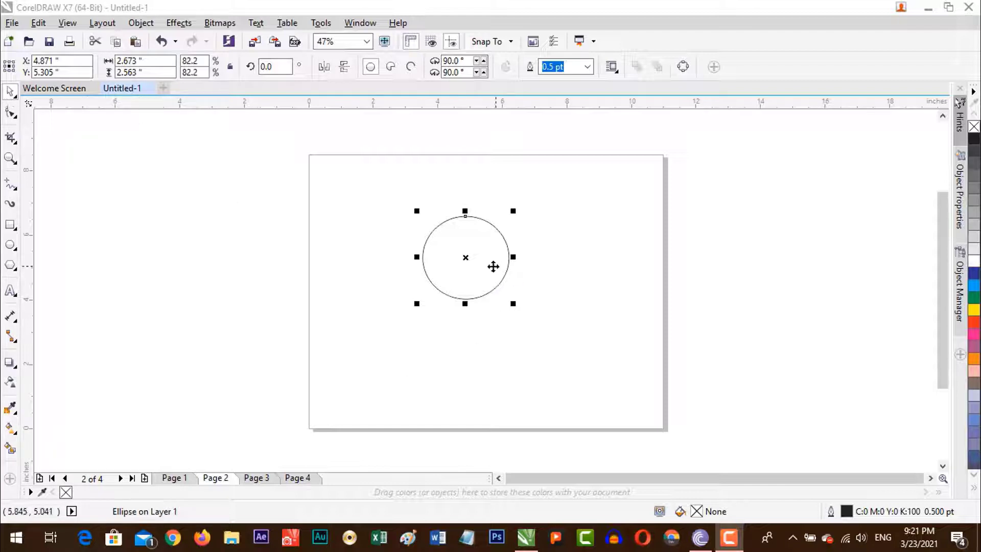
drag(493, 266, 584, 266)
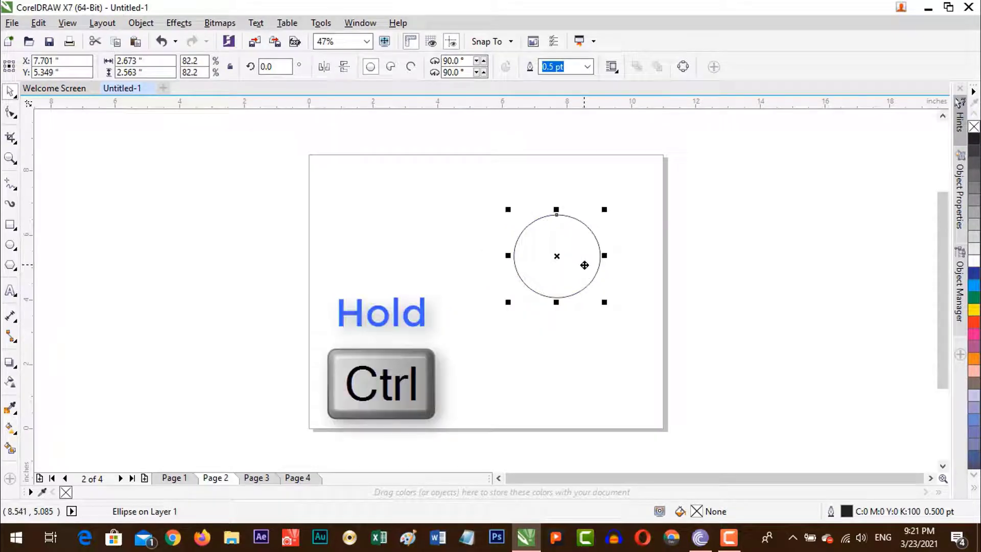
drag(584, 265, 492, 276)
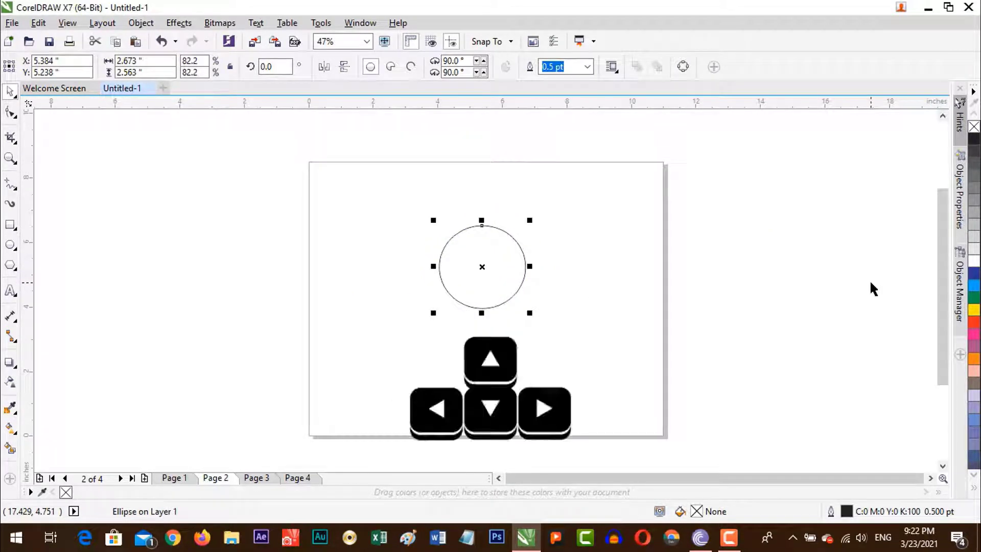
- Nudge the circle left and right in small increments until its centre is at X 5.254 inches
key(Left)
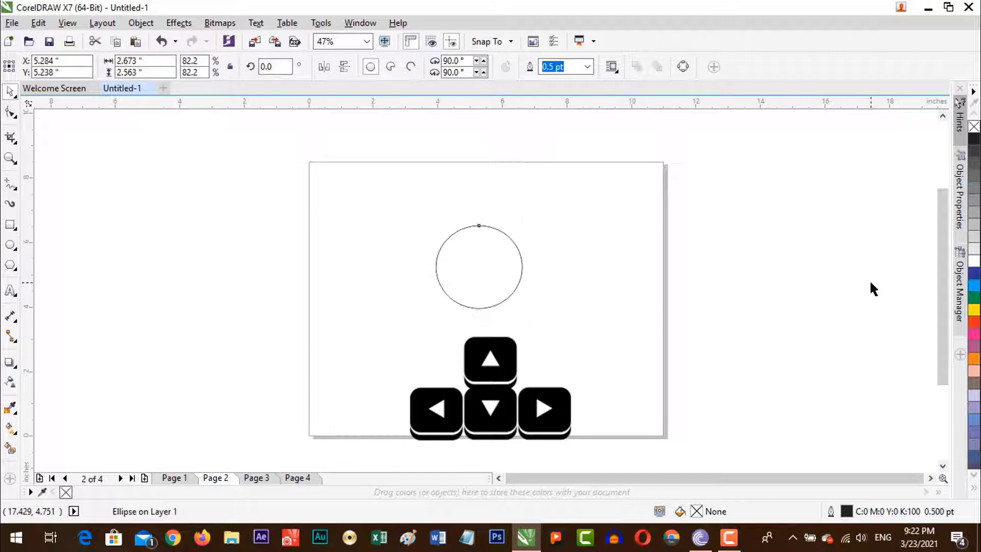
key(Right)
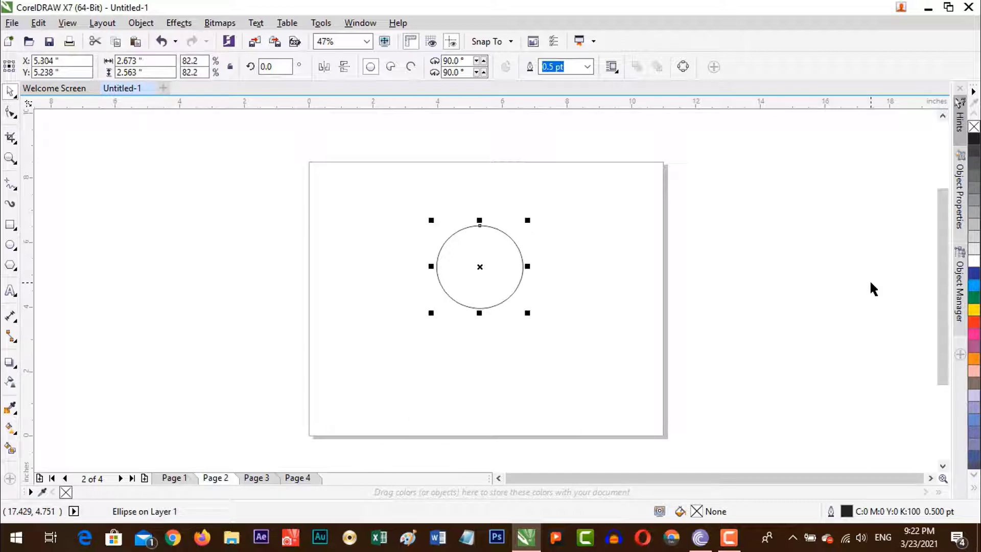
key(Left)
key(Left)
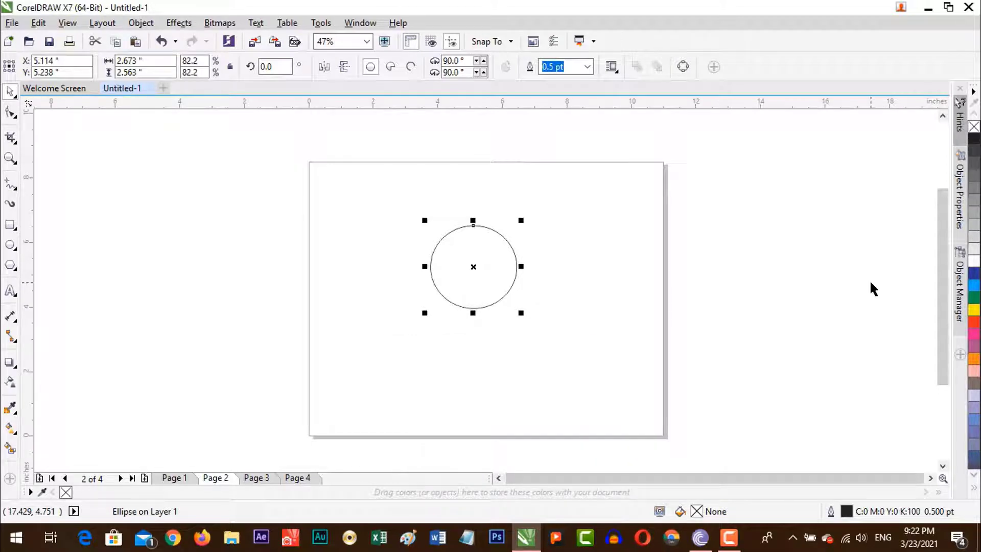
key(Right)
key(Right)
key(Right)
key(Right)
key(Right)
key(Right)
key(Right)
key(Right)
key(Right)
key(Right)
key(Right)
key(Right)
key(Right)
key(Right)
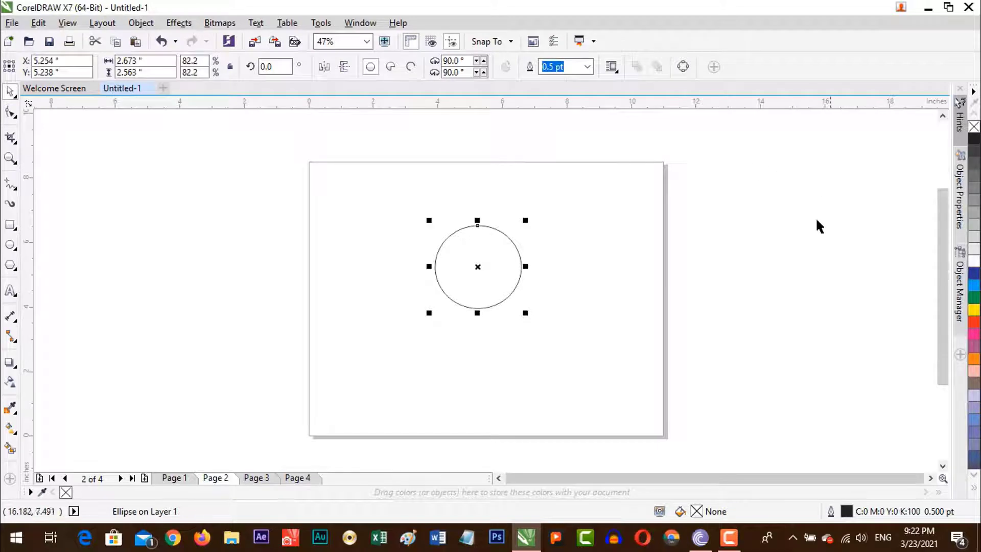
- Deselect the circle and set the nudge distance to 1 inch
click(815, 191)
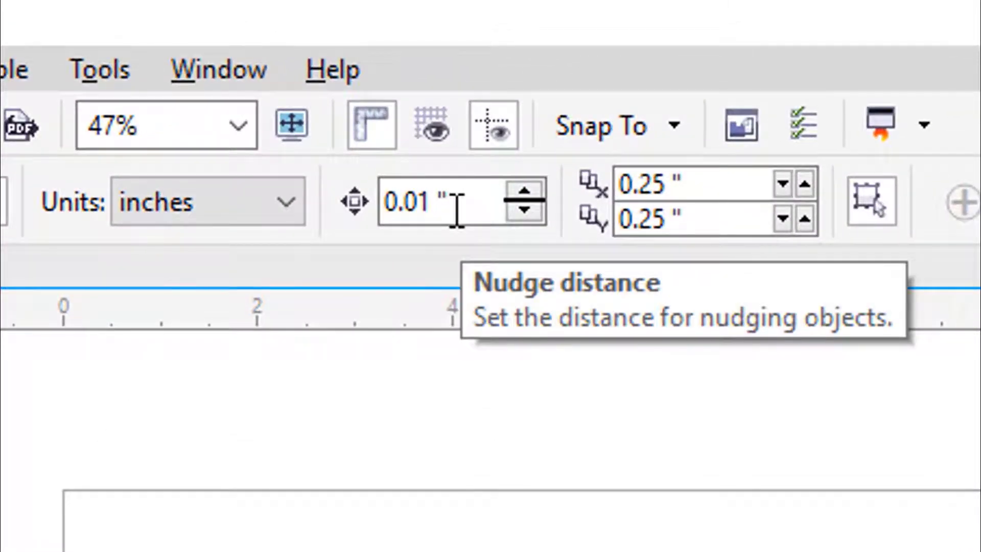
drag(432, 202, 333, 208)
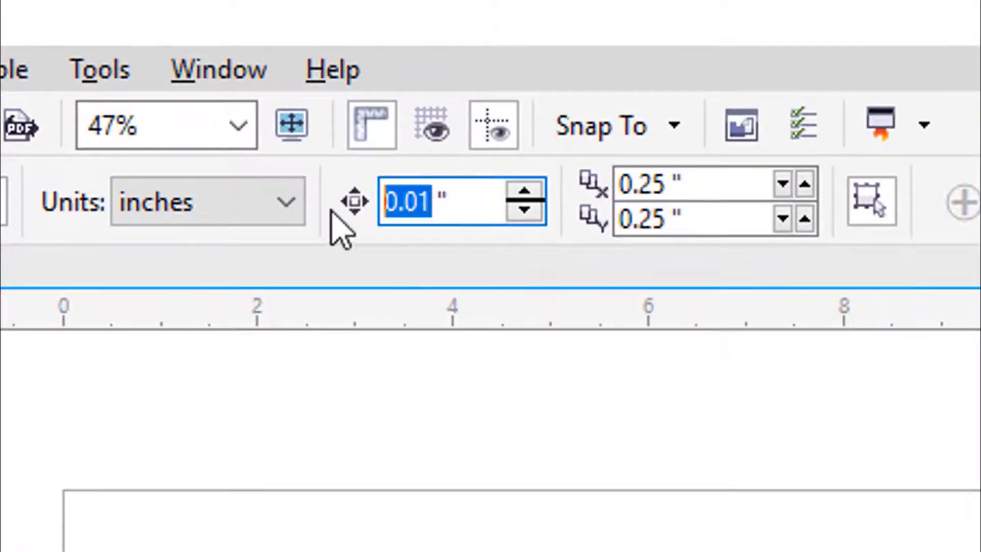
text(1)
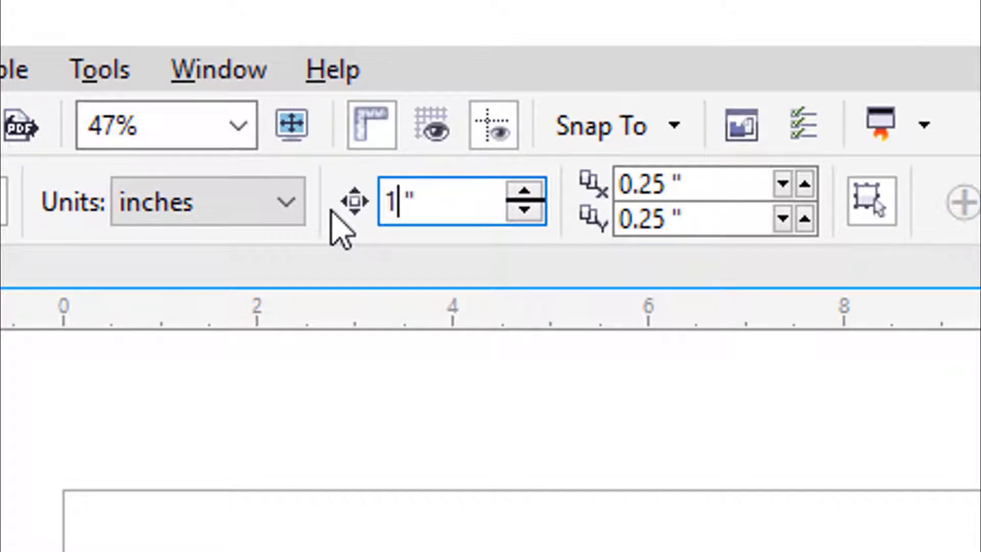
key(Return)
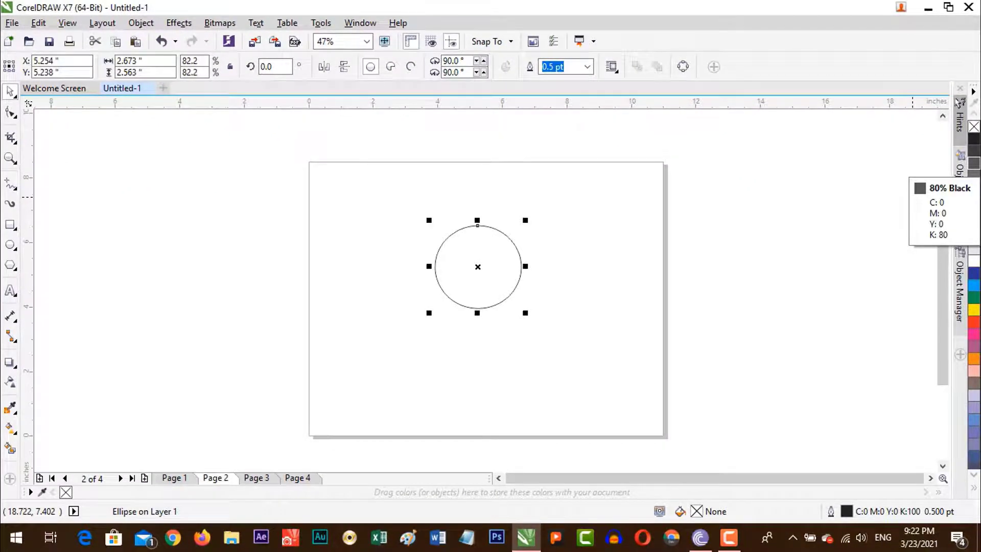
- Nudge the circle left and right, then up and down in 1-inch steps, leaving it 1 inch lower on the page
key(Left)
key(Left)
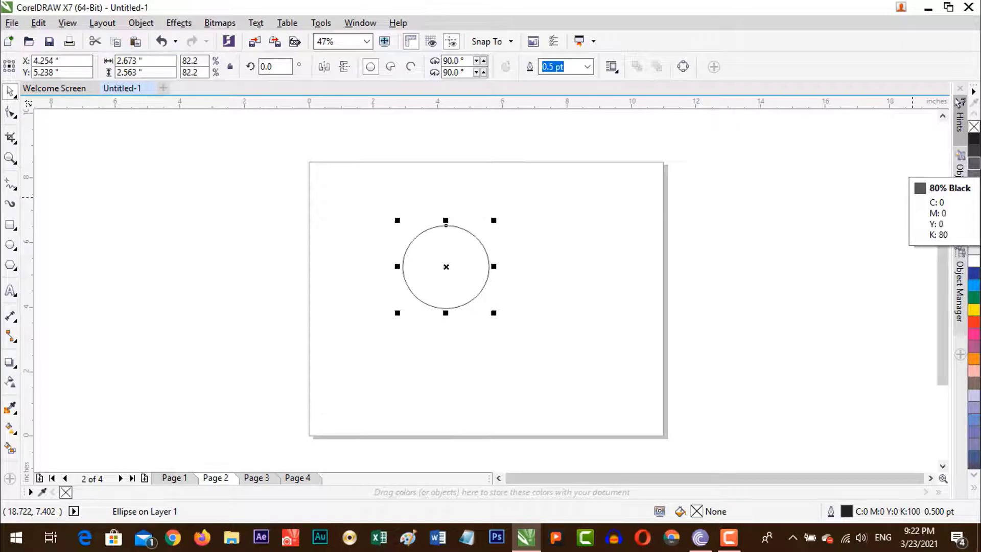
key(Right)
key(Right)
key(Right)
key(Right)
key(Left)
key(Left)
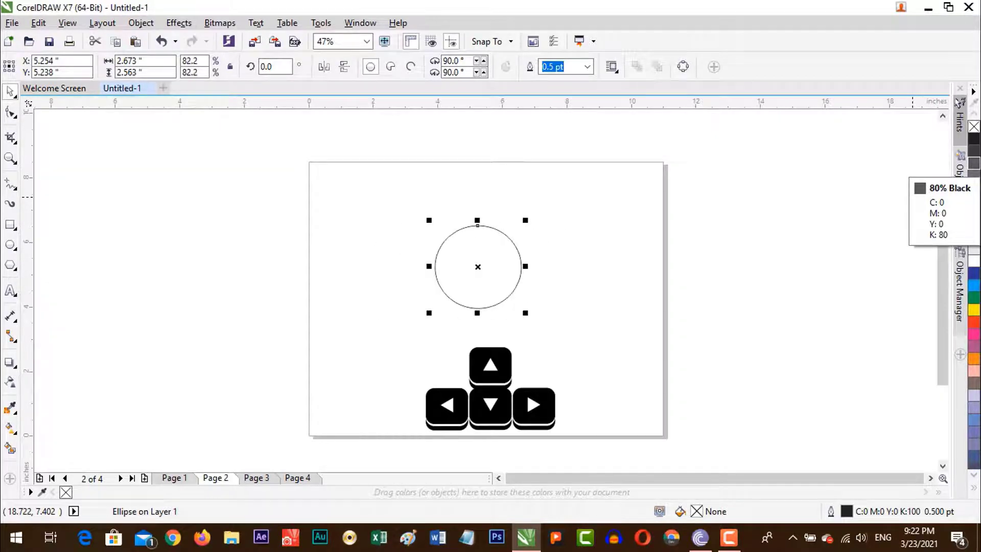
key(Left)
key(Left)
key(Left)
key(Right)
key(Right)
key(Right)
key(Left)
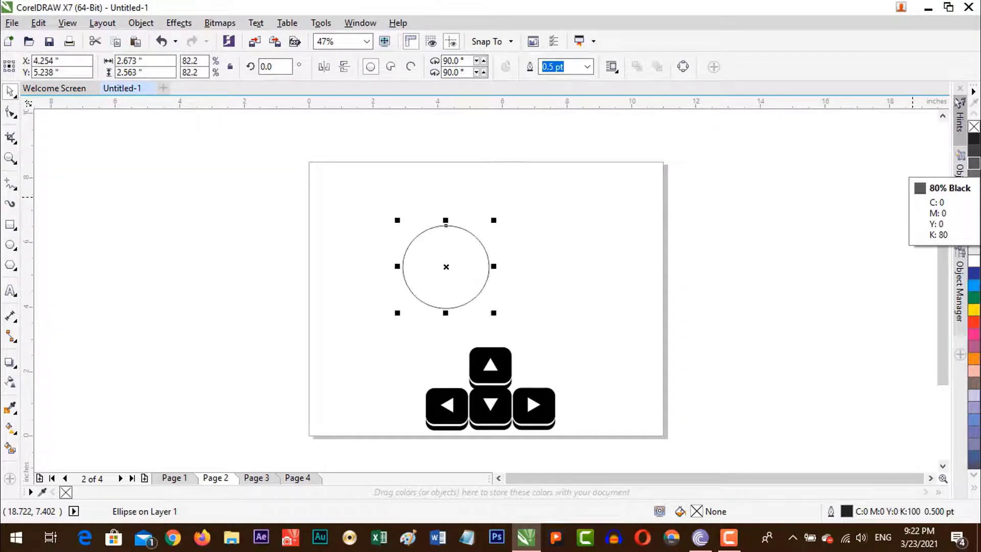
key(Right)
key(Up)
key(Down)
key(Down)
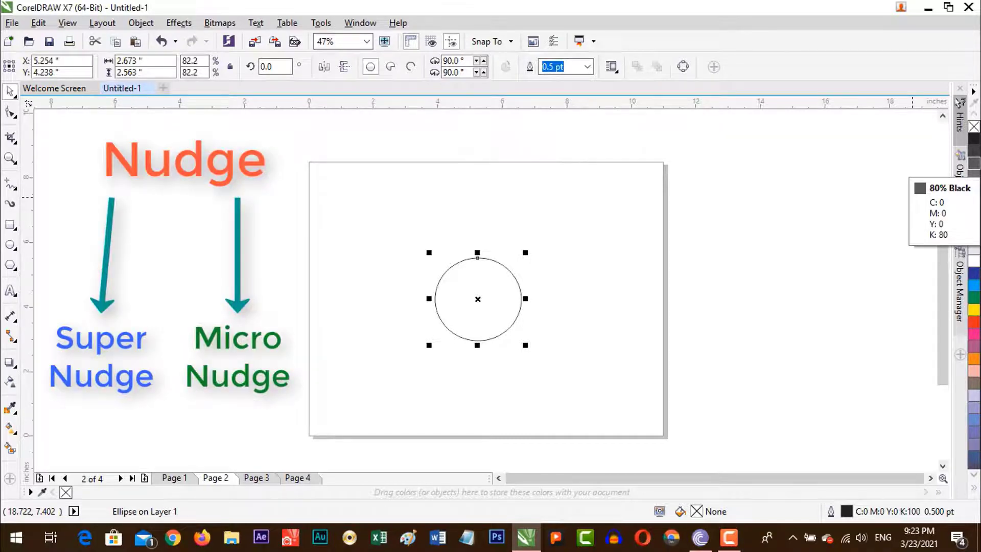
- Super nudge the circle up and down in 2-inch steps, returning it to its starting height
click(469, 267)
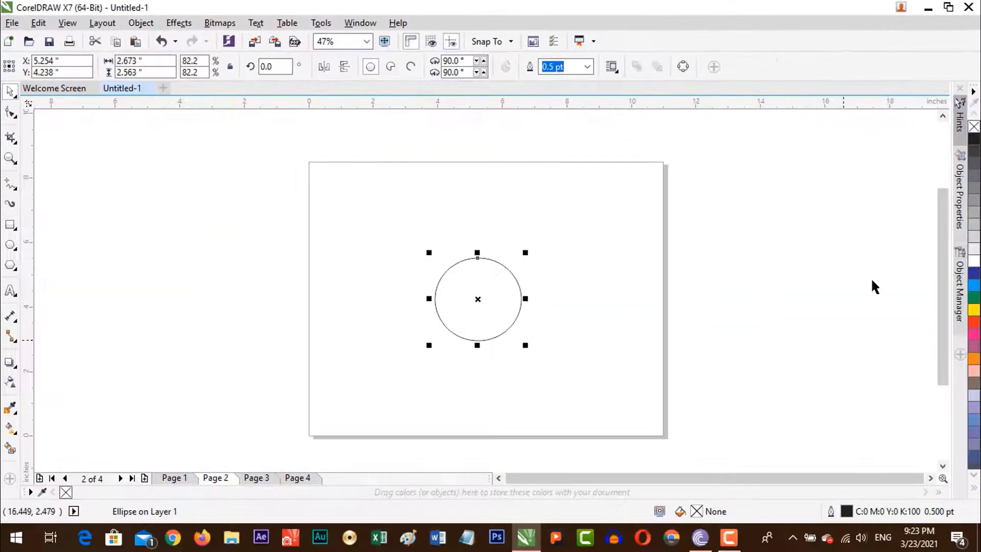
key(shift+Up)
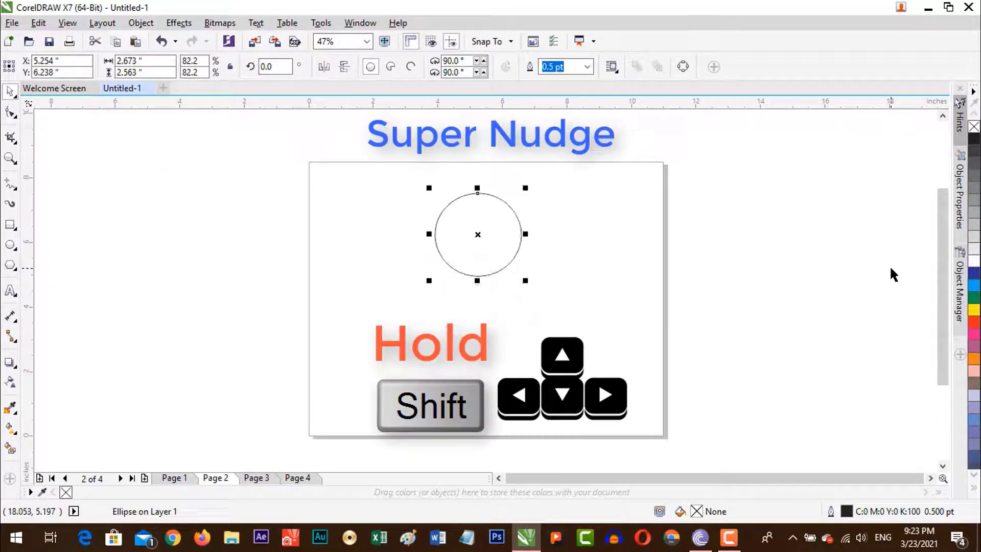
key(shift+Up)
key(shift+Down)
key(shift+Down)
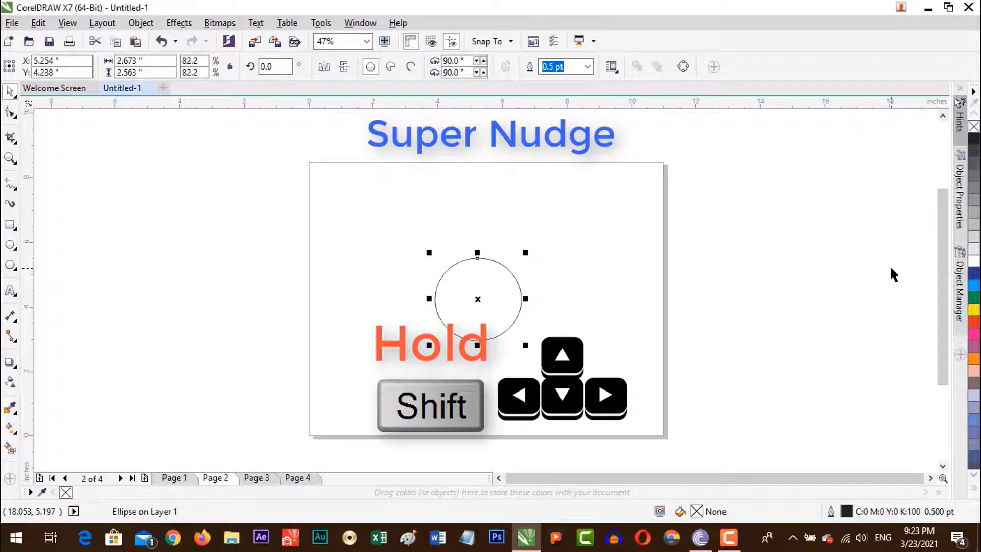
key(shift+Up)
key(shift+Down)
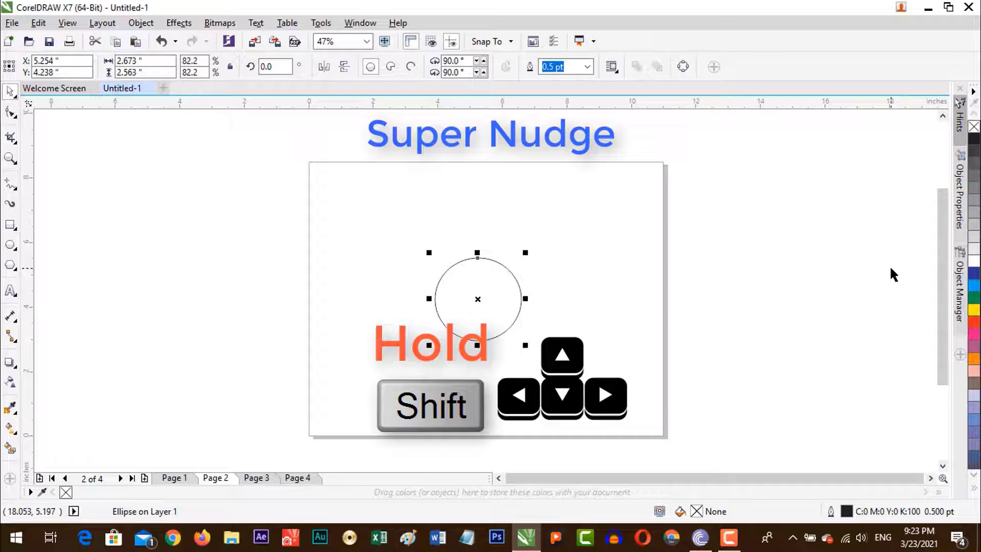
- Check the nudge distance with nothing selected, then reselect the circle
click(757, 245)
click(422, 68)
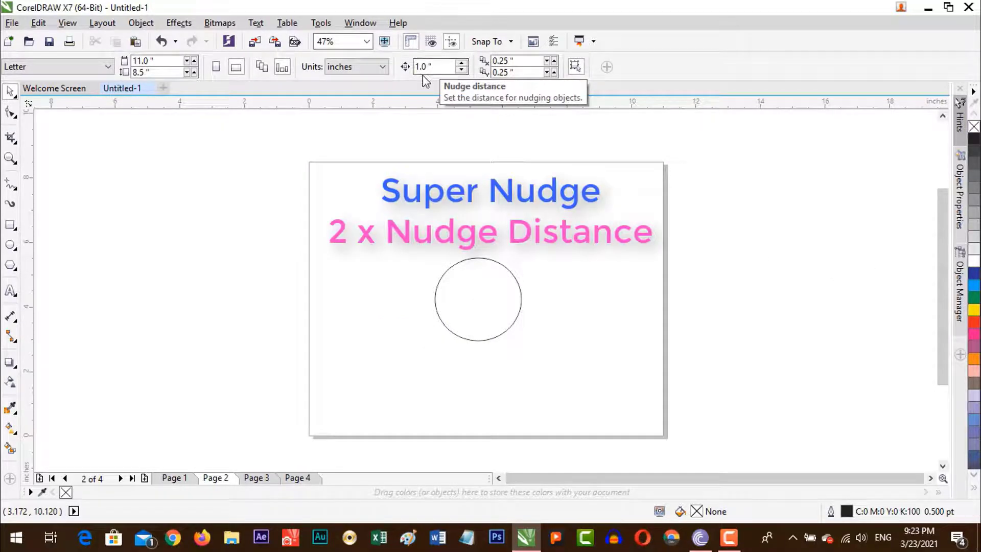
click(489, 306)
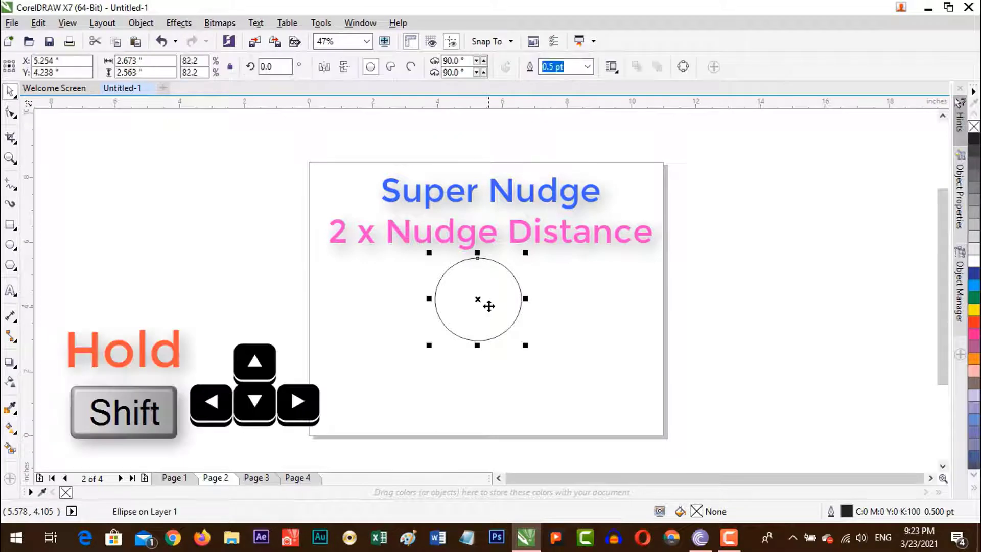
key(shift+Up)
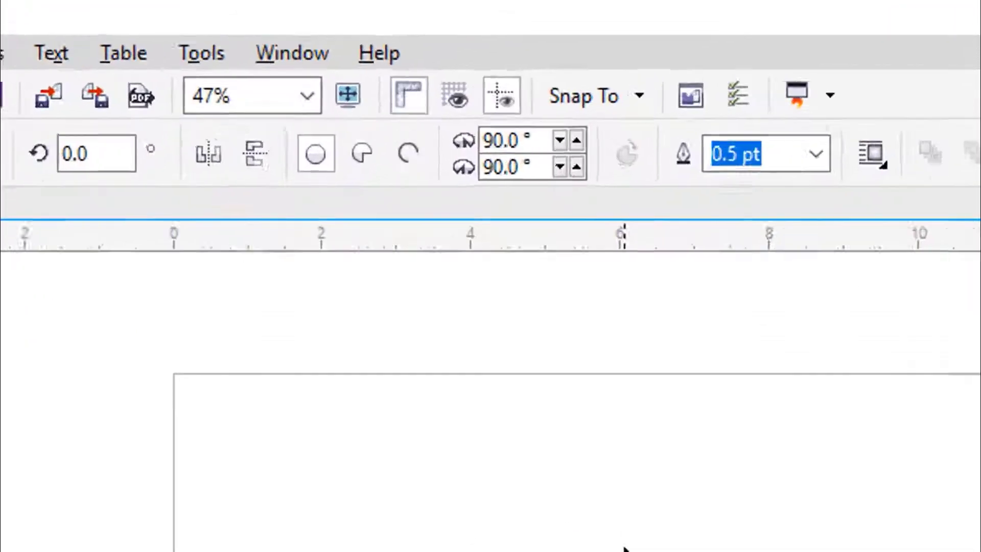
- Deselect the circle and set the nudge distance to 4 inches
key(Escape)
click(427, 66)
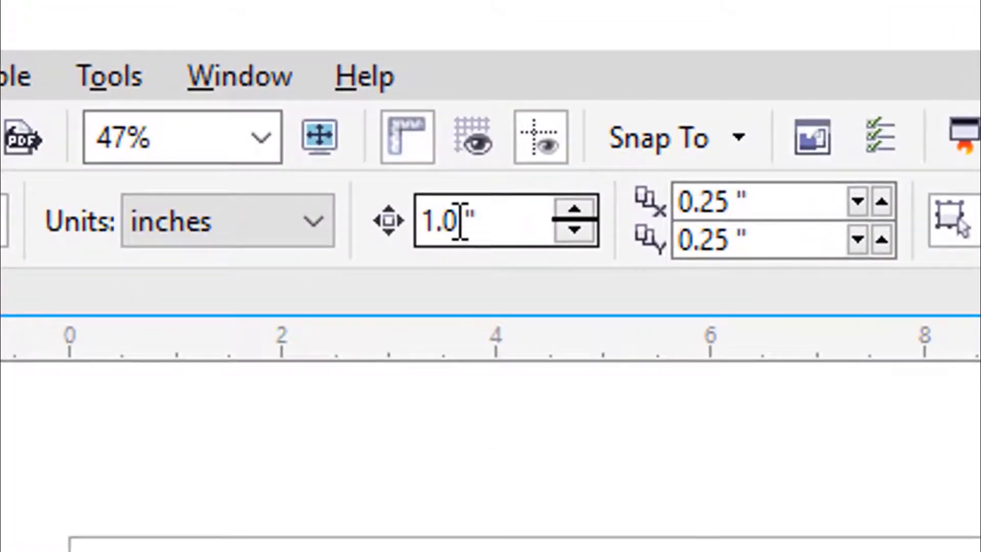
drag(426, 67, 391, 71)
text(4)
key(Return)
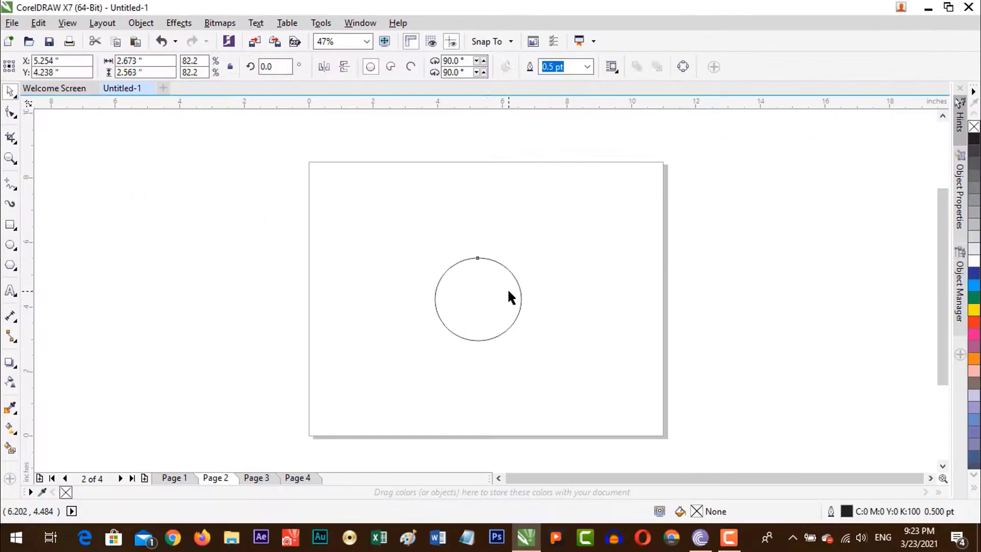
- Super nudge the circle 8 inches to the right, off the page, and deselect it
click(509, 289)
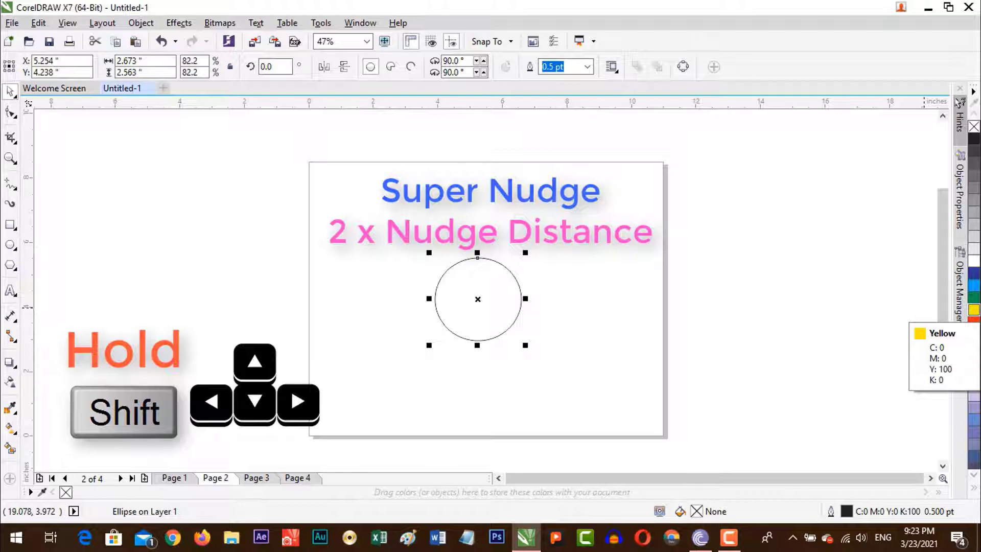
key(shift+Right)
click(608, 253)
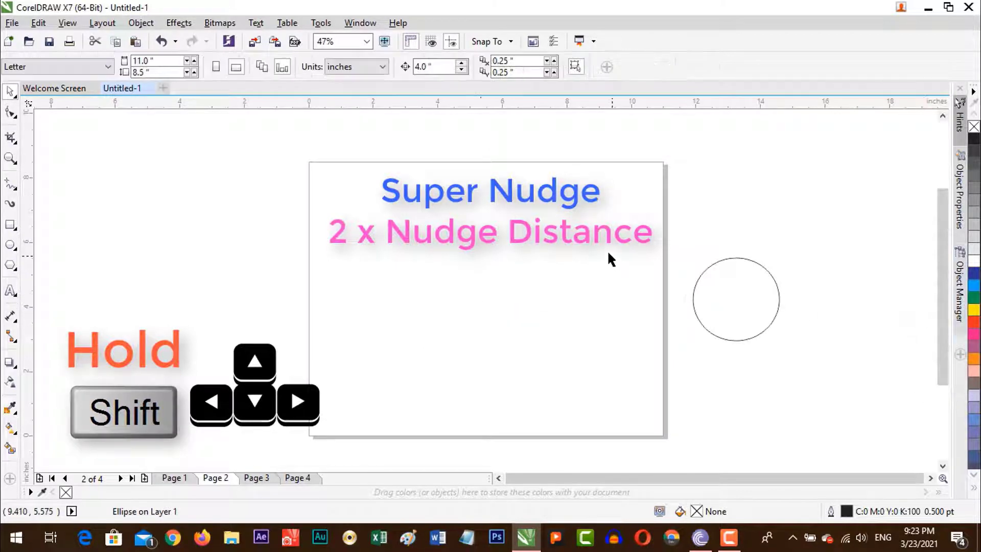
- Reselect the circle and super nudge it left and right in 8-inch steps, ending back at the middle of the page
click(751, 299)
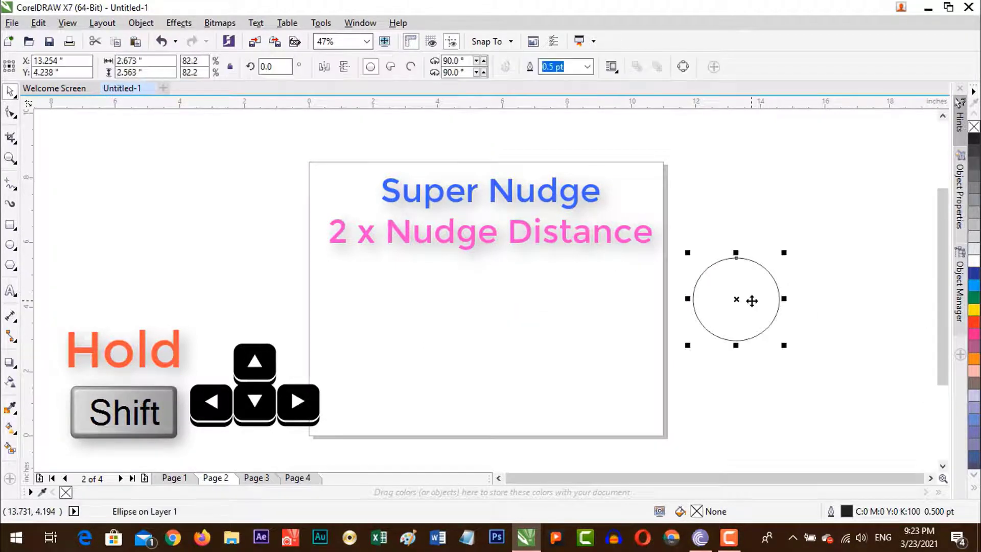
key(shift+Left)
key(shift+Left)
key(shift+Right)
key(shift+Right)
key(shift+Left)
key(shift+Left)
key(shift+Right)
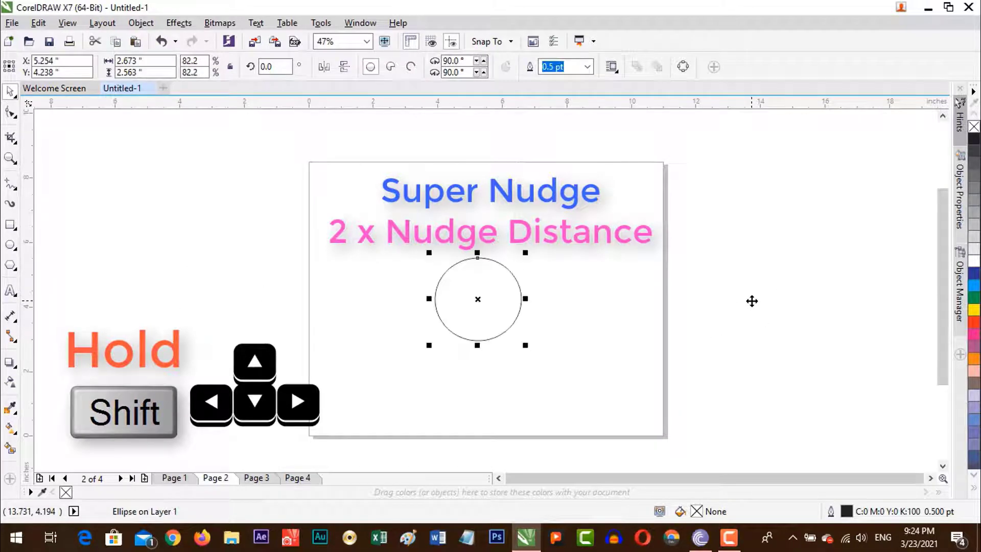
key(shift+Right)
key(shift+Left)
key(shift+Left)
key(shift+Right)
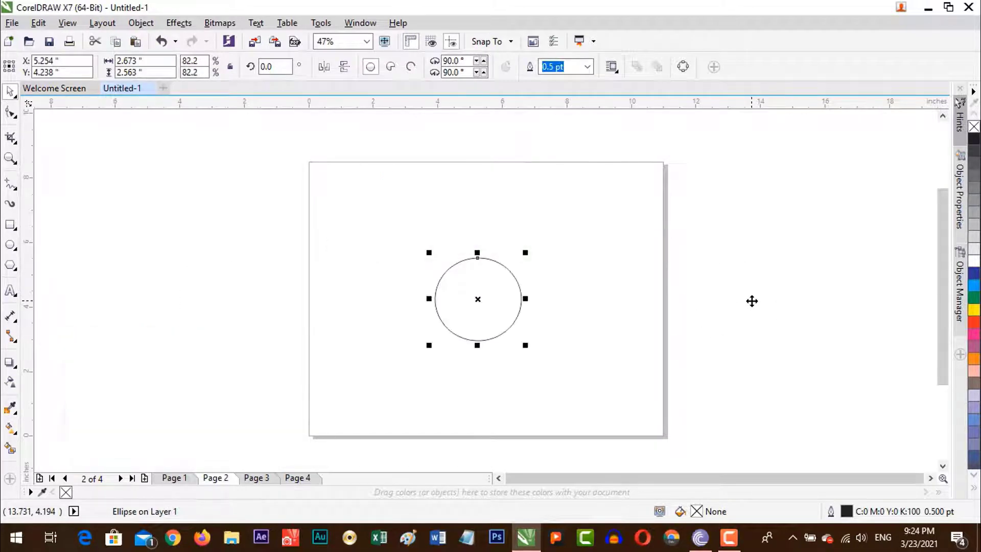
- Nudge the circle repeatedly left and right in 4-inch steps, ending at the middle of the page
key(shift+Right)
key(shift+Left)
key(shift+Right)
key(shift+Left)
key(shift+Right)
key(shift+Left)
key(shift+Left)
key(shift+Right)
key(shift+Right)
key(shift+Left)
key(shift+Left)
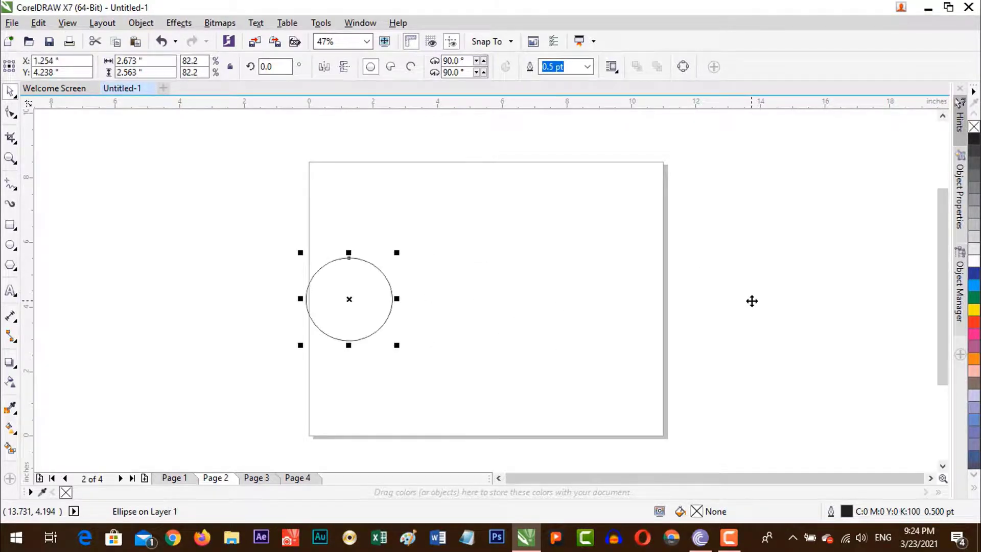
key(shift+Right)
key(shift+Left)
key(shift+Right)
key(shift+Right)
key(shift+Left)
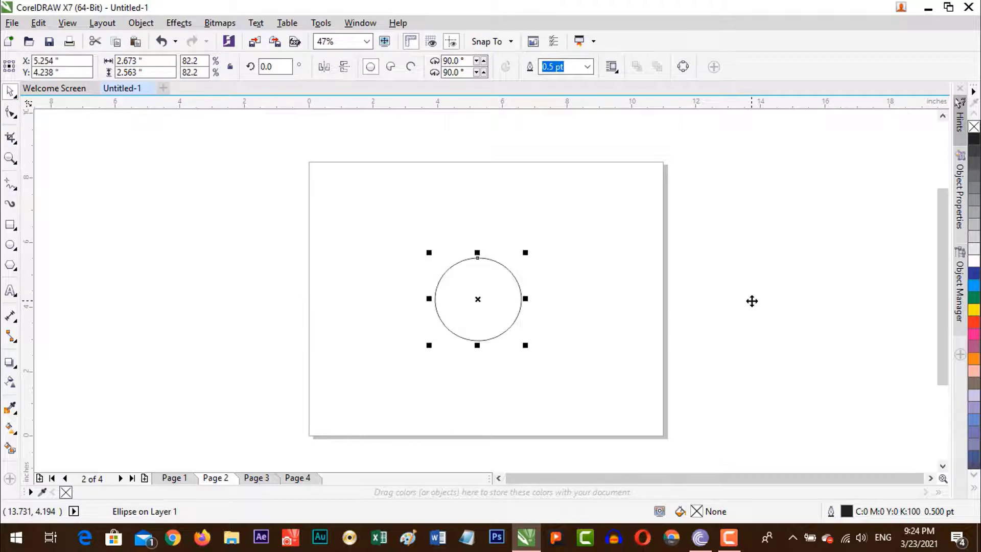
- Super nudge the circle 8 inches to either side of its position, then return it to X 5.254 inches
key(shift+Right)
key(shift+Right)
key(shift+Left)
key(shift+Left)
key(shift+Right)
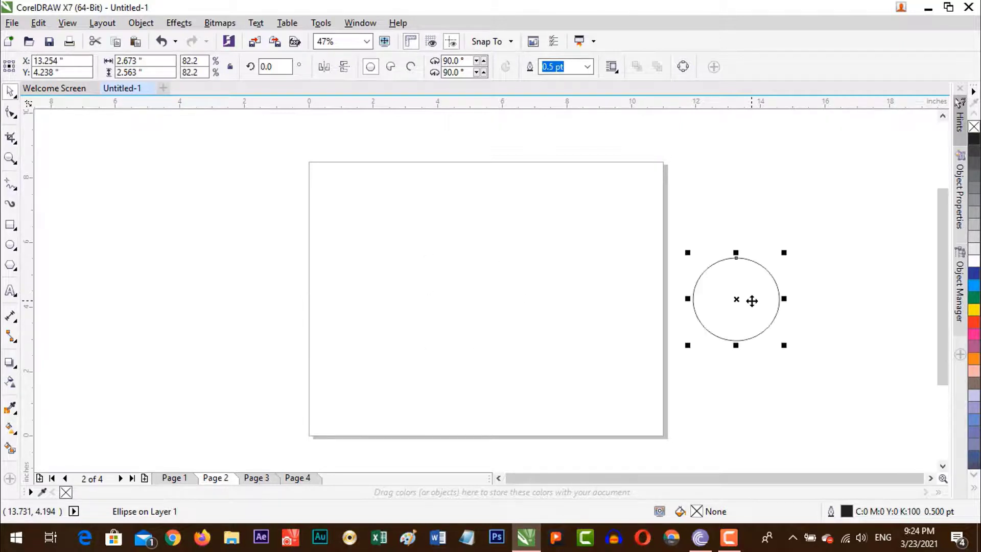
key(shift+Left)
key(shift+Left)
key(shift+Right)
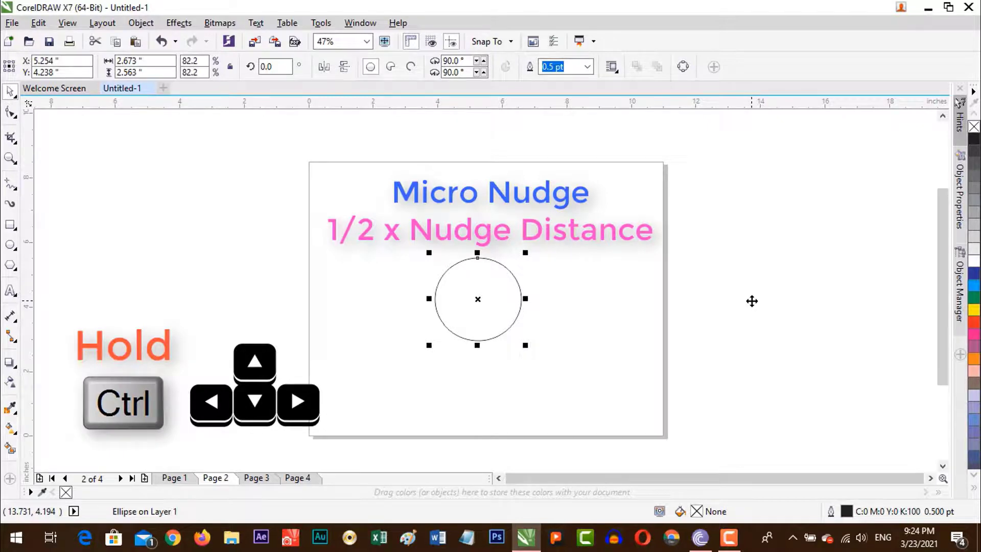
- Micro nudge the circle left and right in 2-inch steps, ending at its starting position
key(ctrl+Left)
key(ctrl+Right)
key(ctrl+Left)
key(ctrl+Right)
key(ctrl+Left)
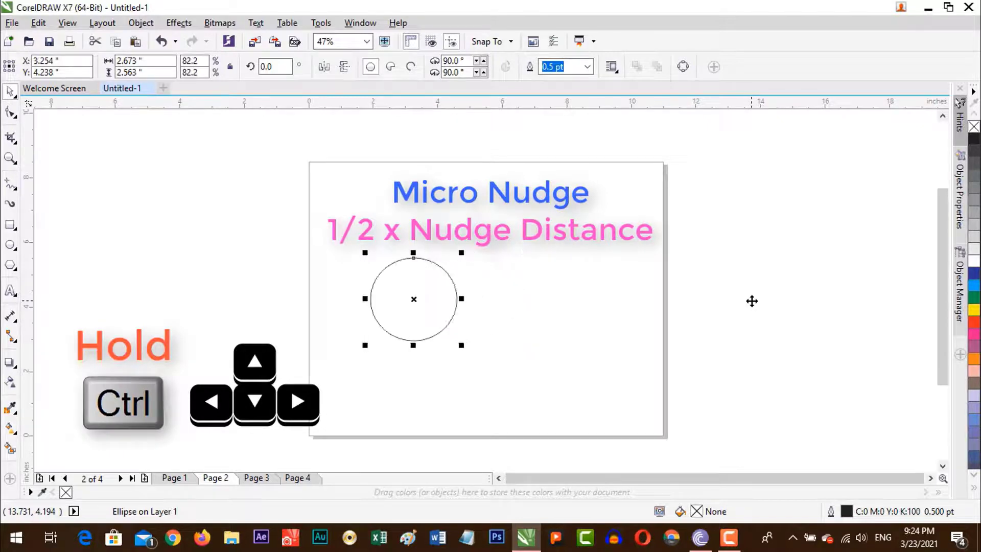
key(ctrl+Left)
key(ctrl+Right)
key(ctrl+Right)
key(ctrl+Right)
key(ctrl+Left)
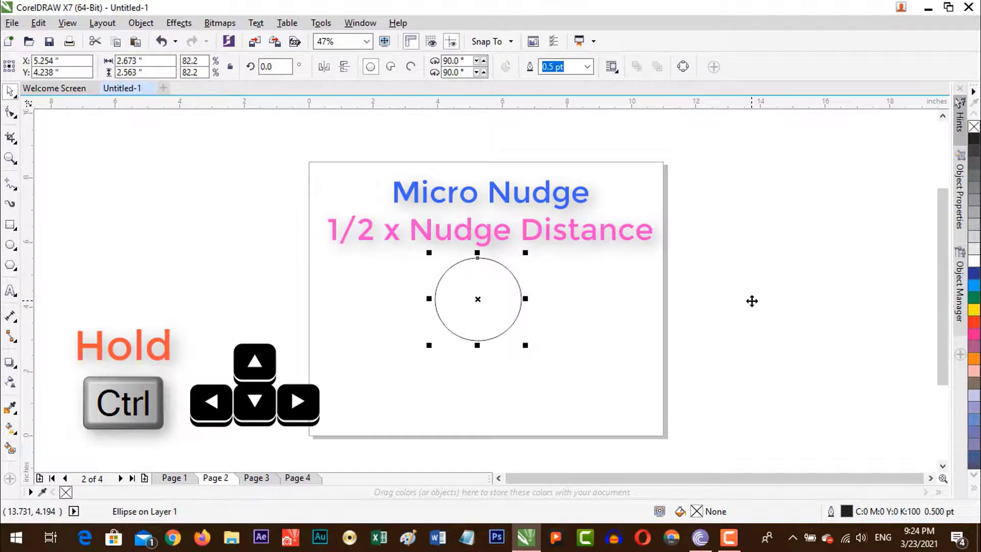
- Micro nudge the circle left and back, then deselect it and check the document's nudge distance
key(ctrl+Left)
key(ctrl+Right)
click(513, 189)
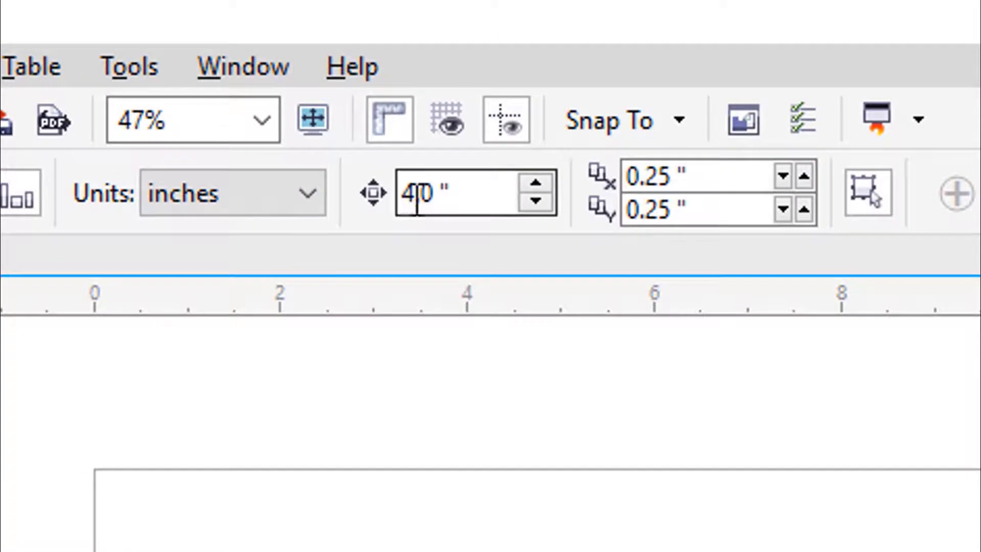
click(426, 70)
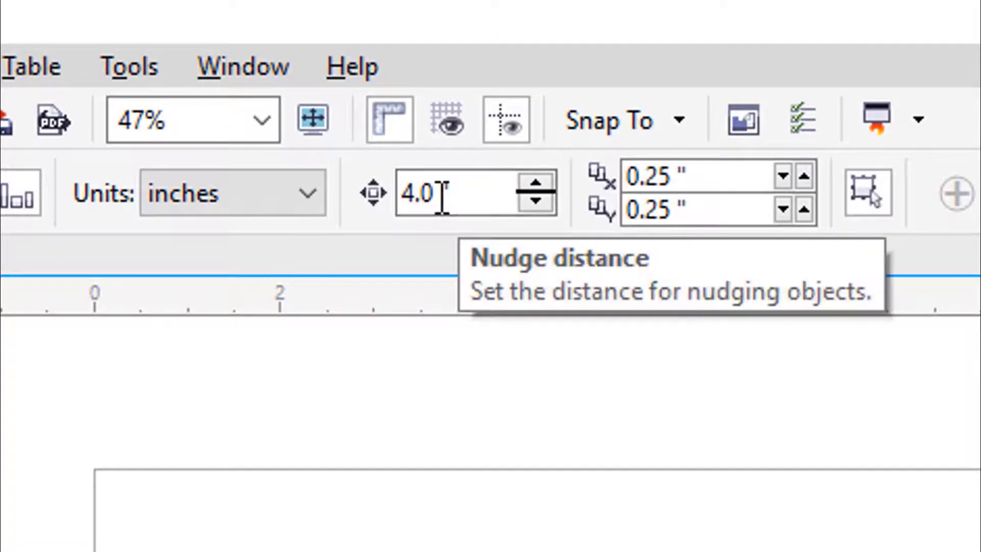
key(Return)
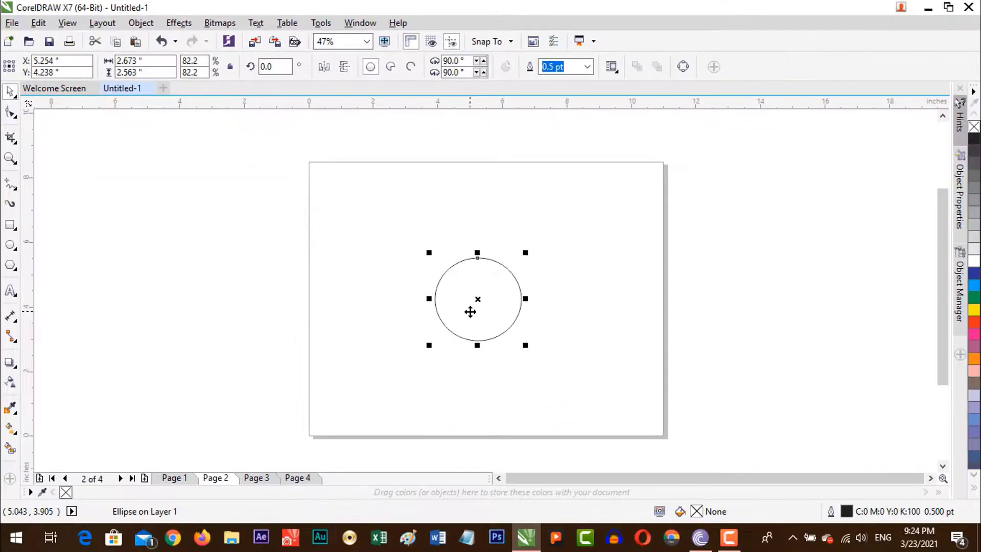
- Micro nudge the circle left and right in 2-inch steps, ending at X 7.254 inches, and deselect it
key(ctrl+Right)
key(ctrl+Right)
key(ctrl+Left)
key(ctrl+Left)
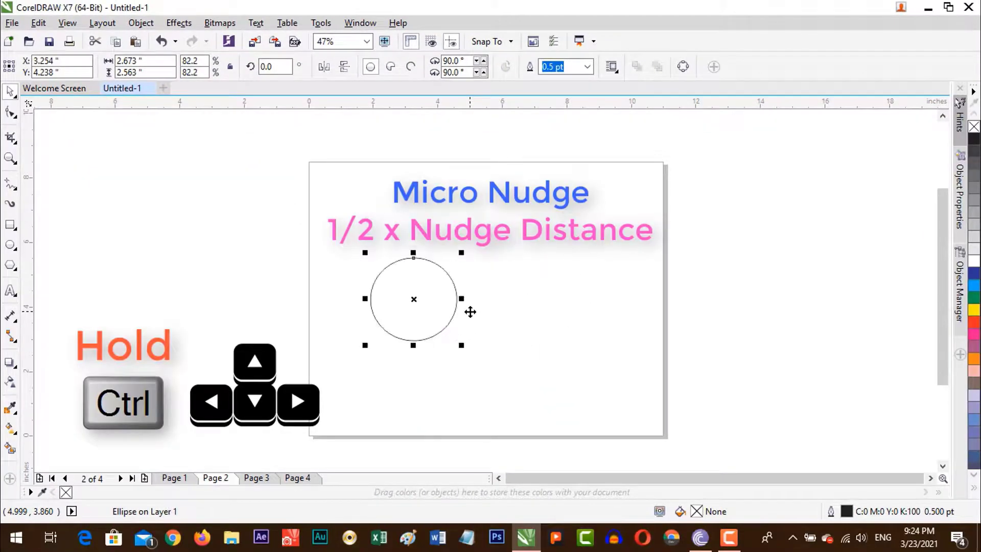
key(ctrl+Right)
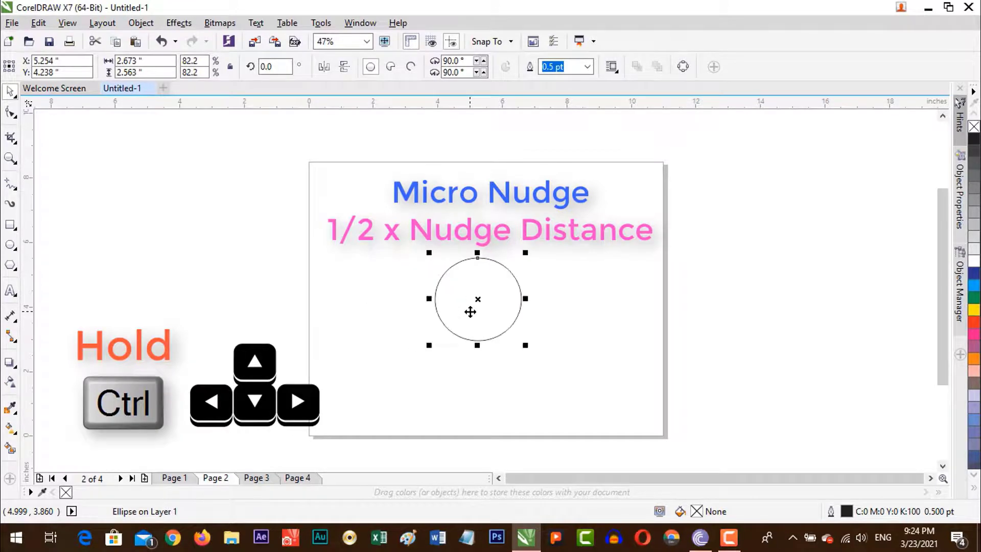
key(ctrl+Left)
key(ctrl+Right)
key(ctrl+Right)
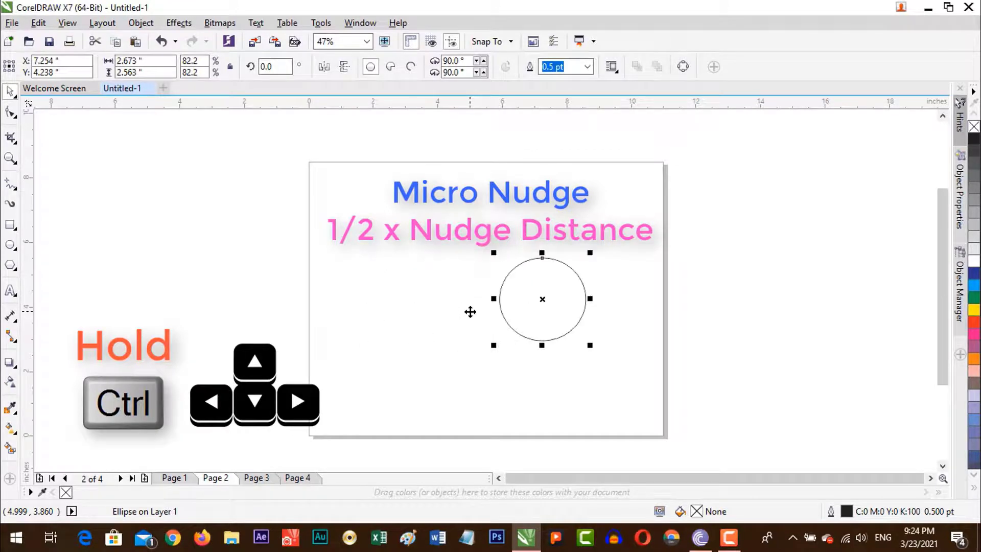
click(470, 312)
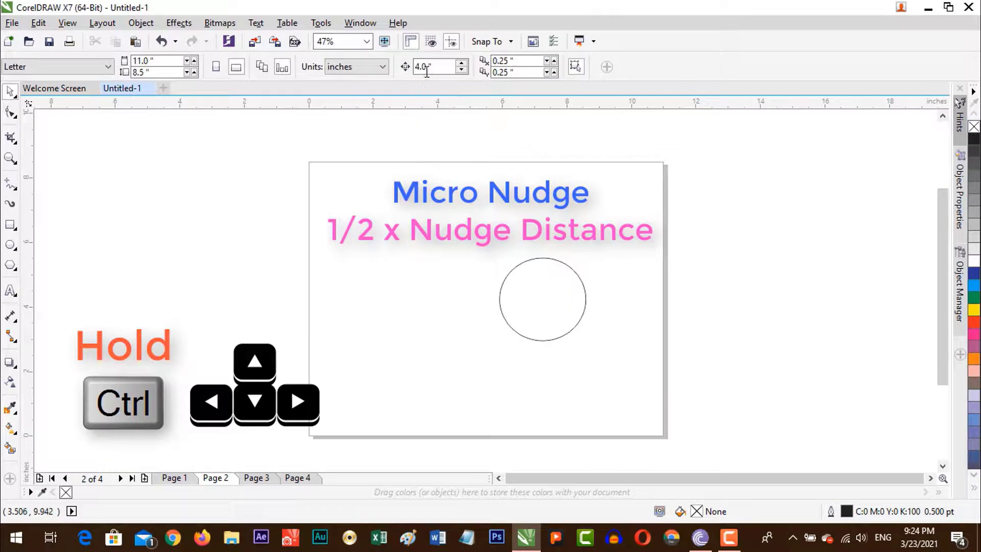
- Reselect the circle and micro nudge it four times left to X -0.746 inches, across the page's left edge
click(549, 323)
key(ctrl+Left)
key(ctrl+Left)
key(ctrl+Left)
key(ctrl+Left)
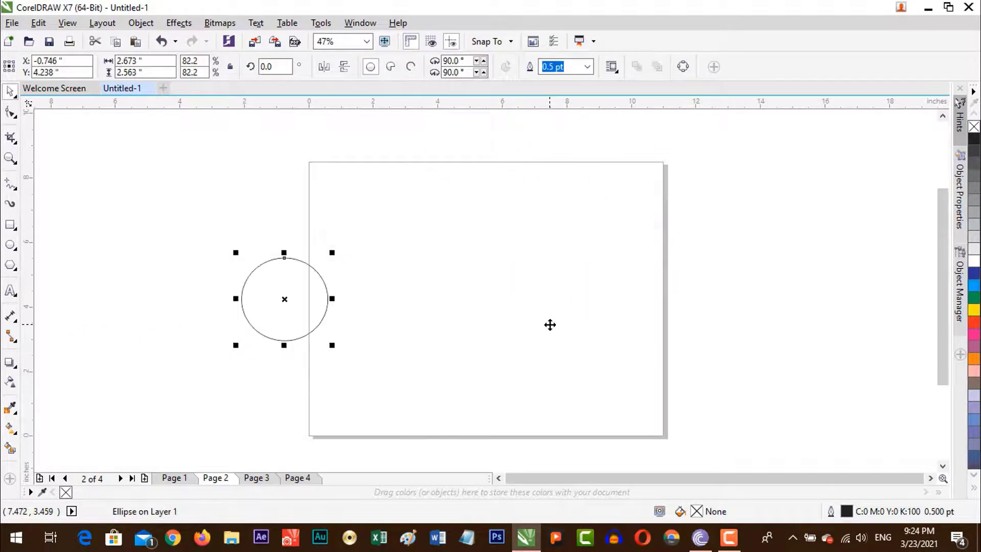
- Micro nudge the circle up, right, down and left, ending at X 5.254 and Y 6.238 inches
key(ctrl+Up)
key(ctrl+Right)
key(ctrl+Right)
key(ctrl+Right)
key(ctrl+Down)
key(ctrl+Left)
key(ctrl+Up)
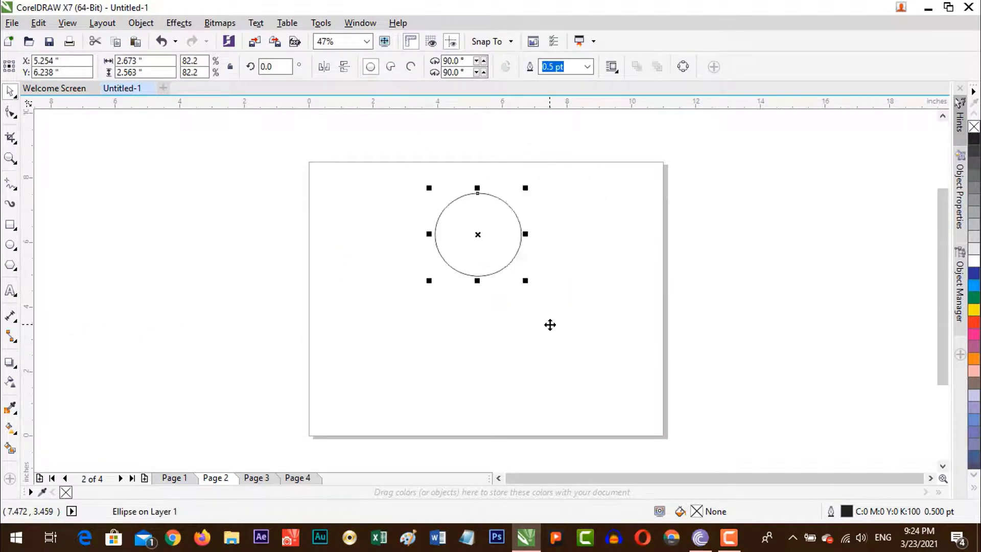
- Micro nudge the circle back to Y 4.238 inches at the middle of the page and deselect it
key(ctrl+Down)
key(ctrl+Left)
key(ctrl+Right)
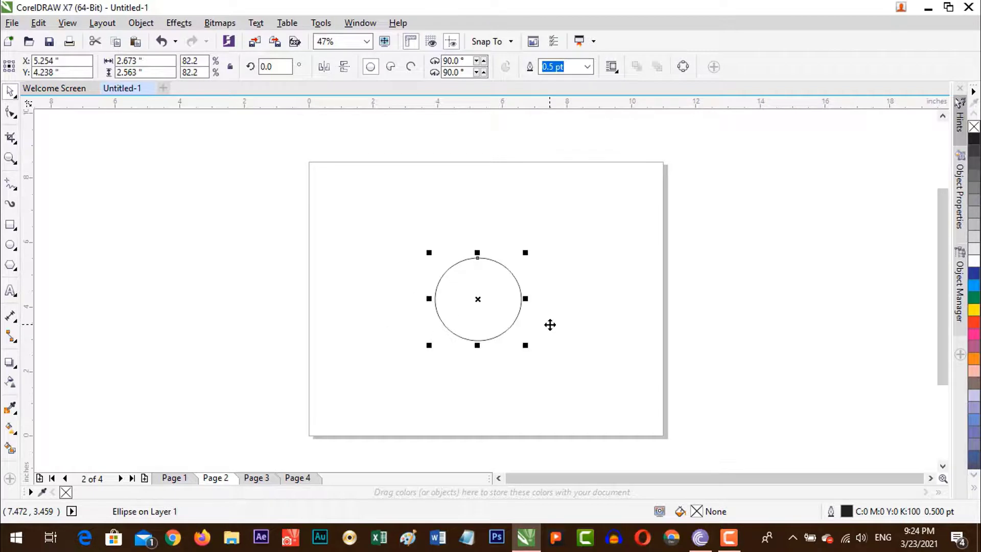
click(536, 236)
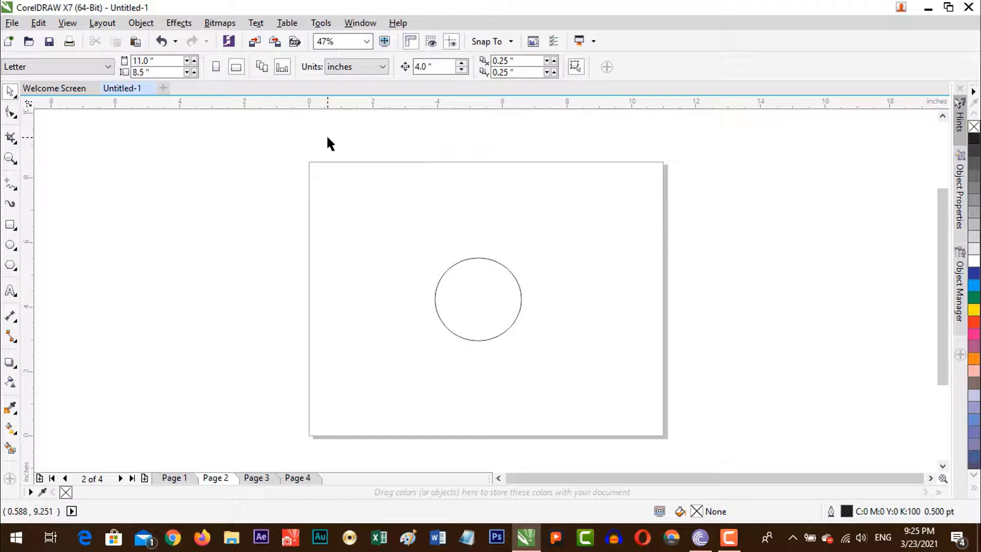
- Open the Rulers settings of the document options
key(ctrl+j)
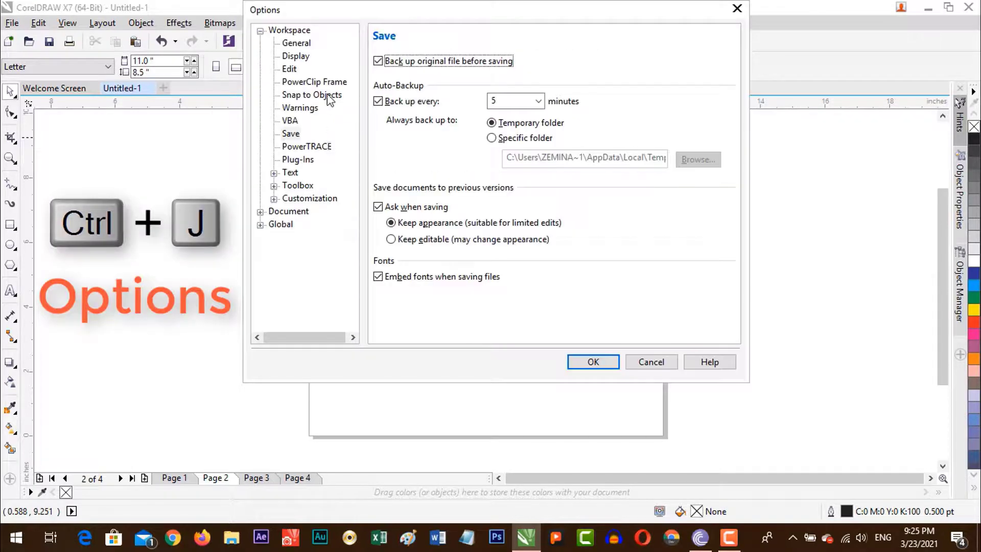
double_click(294, 32)
click(287, 44)
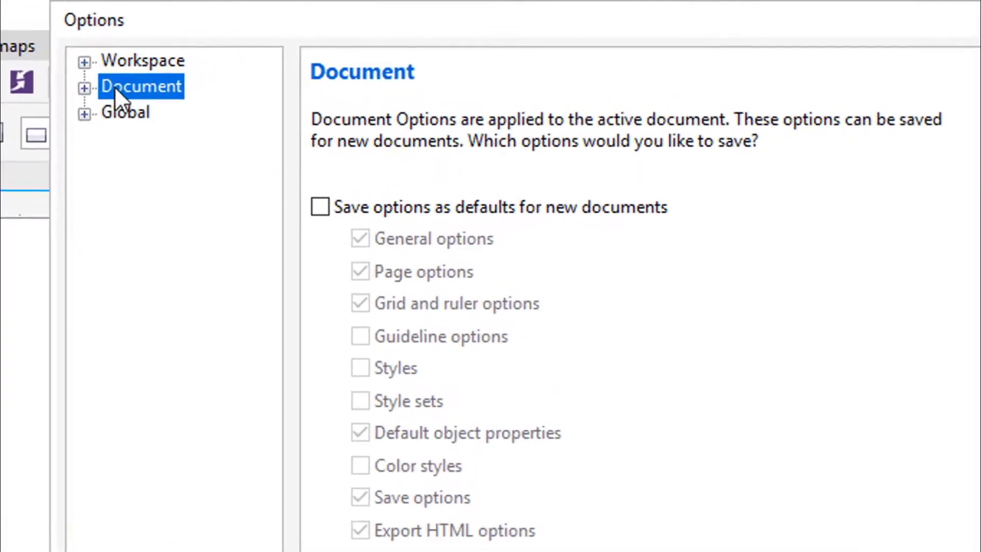
click(85, 88)
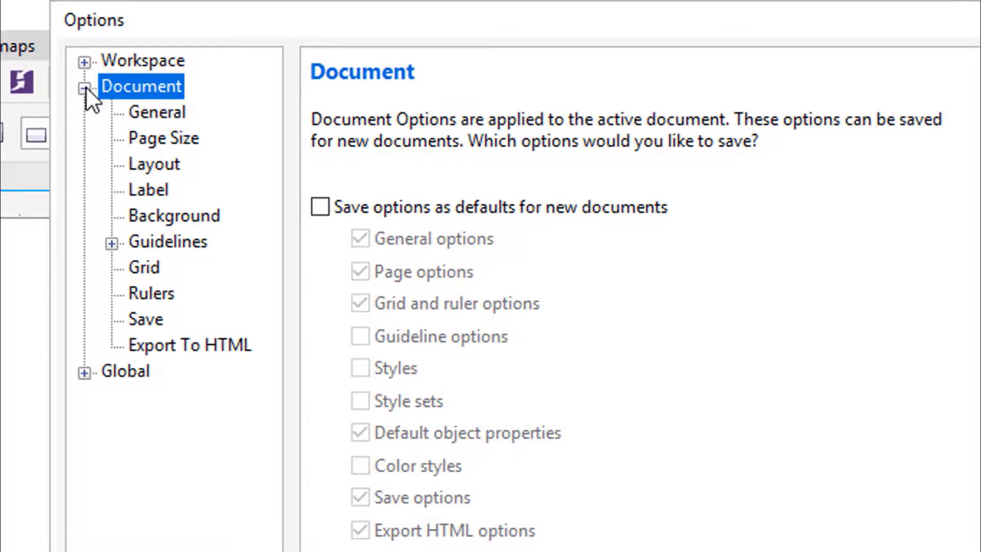
click(158, 293)
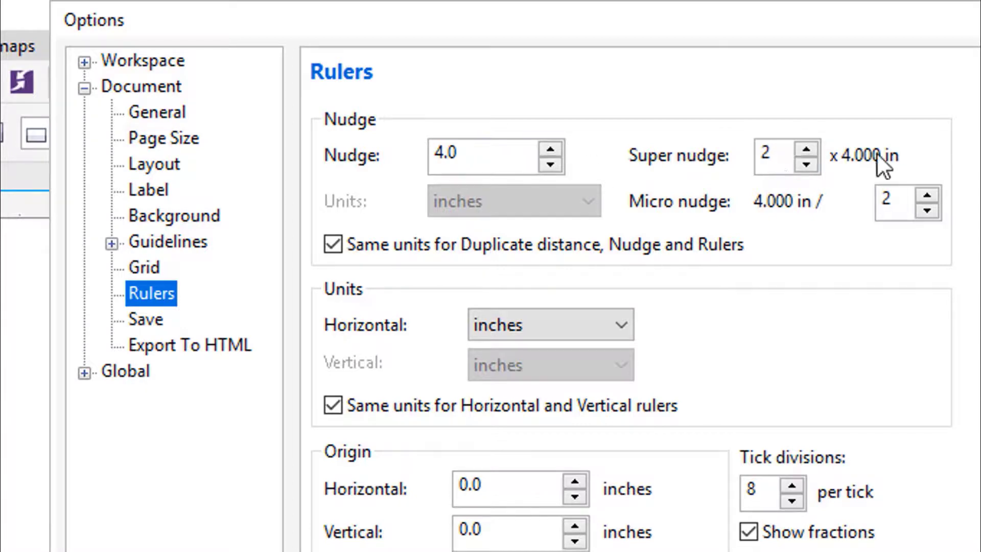
- Set the super nudge multiplier to 4 and the nudge distance to 2.0 inches
click(807, 149)
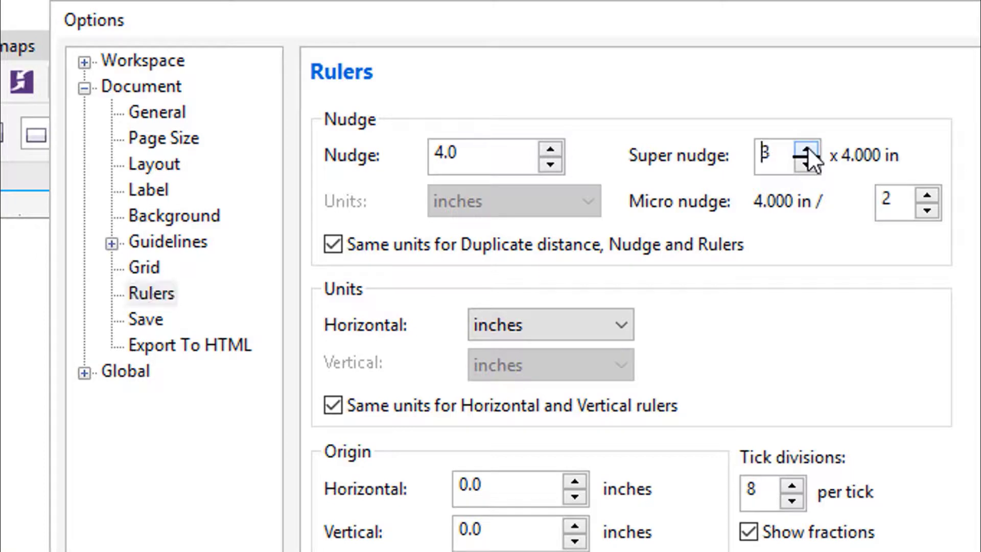
click(807, 148)
drag(499, 159, 432, 151)
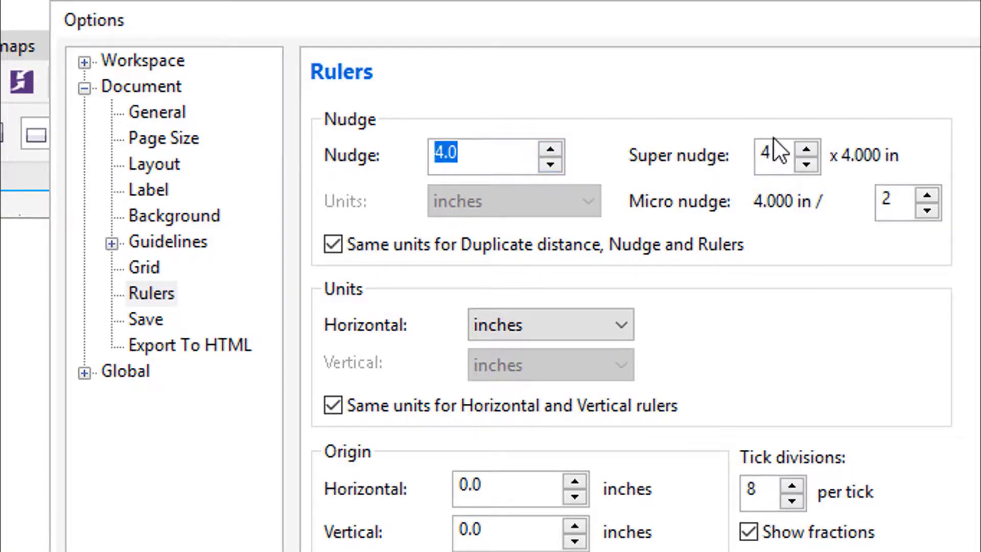
click(550, 164)
click(550, 164)
click(550, 164)
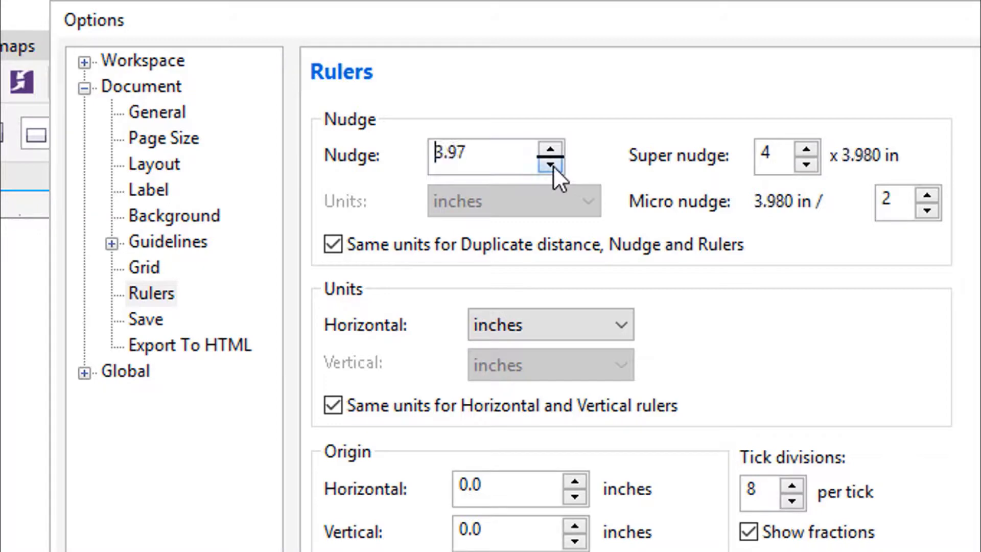
click(551, 164)
drag(514, 158, 336, 156)
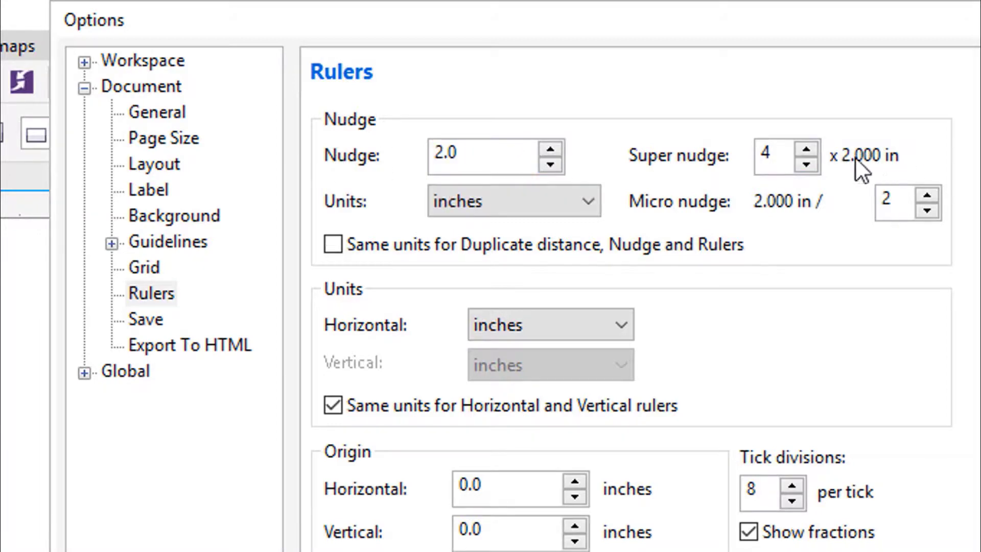
- Try different super nudge and micro nudge factors
click(807, 164)
click(807, 164)
click(806, 148)
click(930, 195)
click(931, 195)
- Set both the super nudge and micro nudge factors to 2 and apply the options
double_click(782, 153)
text(2)
key(Tab)
text(2)
key(Return)
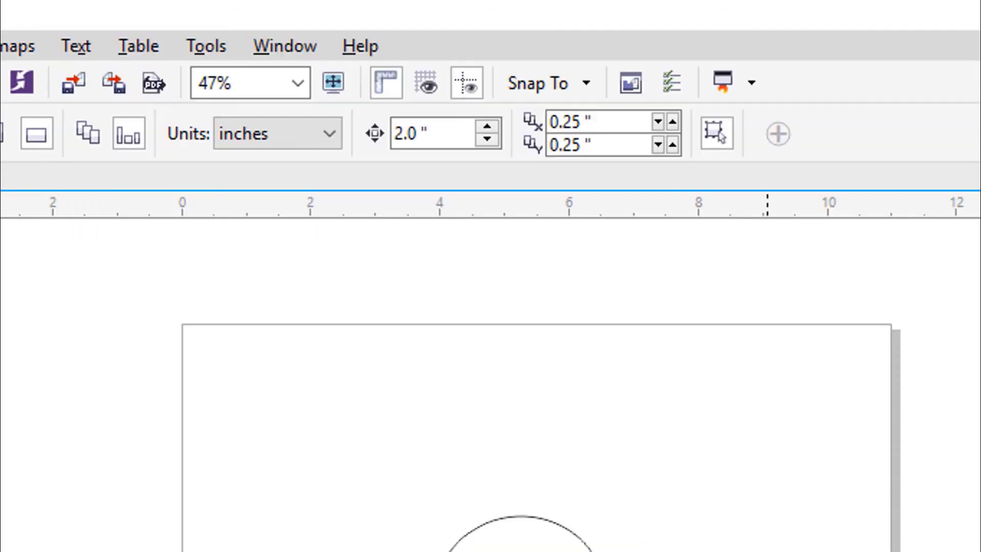